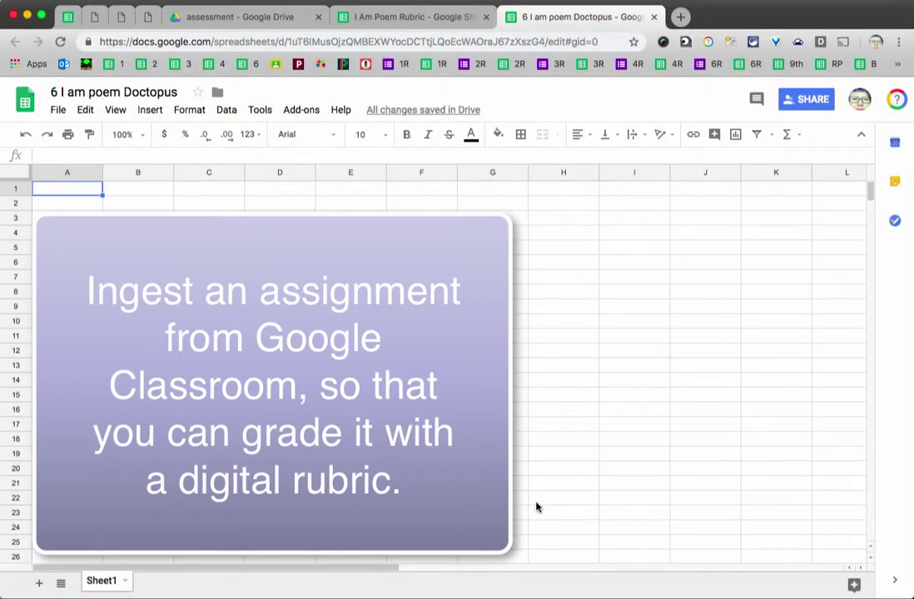
Step: Launch the Doctopus add-on and permanently hide its third-party application warning
left_click(300, 111)
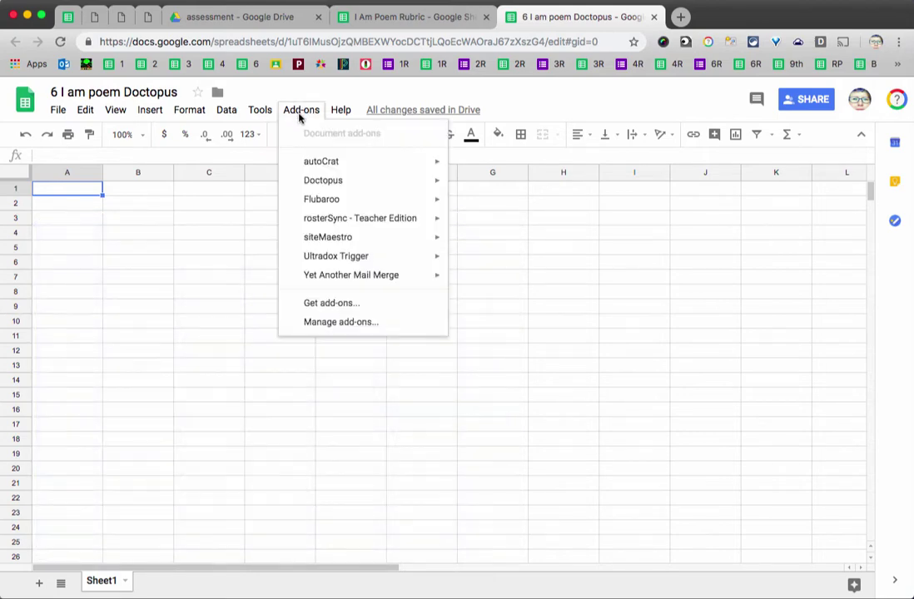
mouse_move(321, 188)
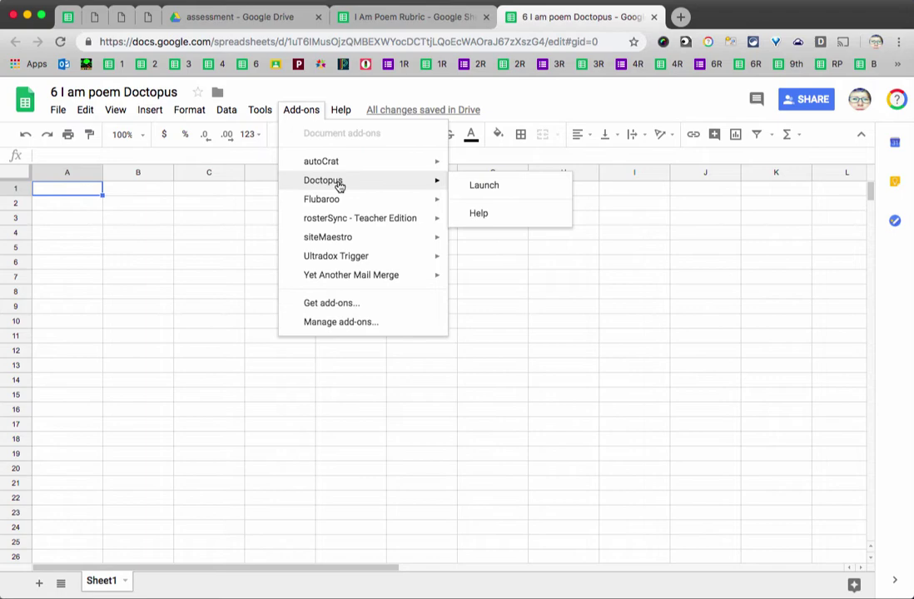
left_click(485, 186)
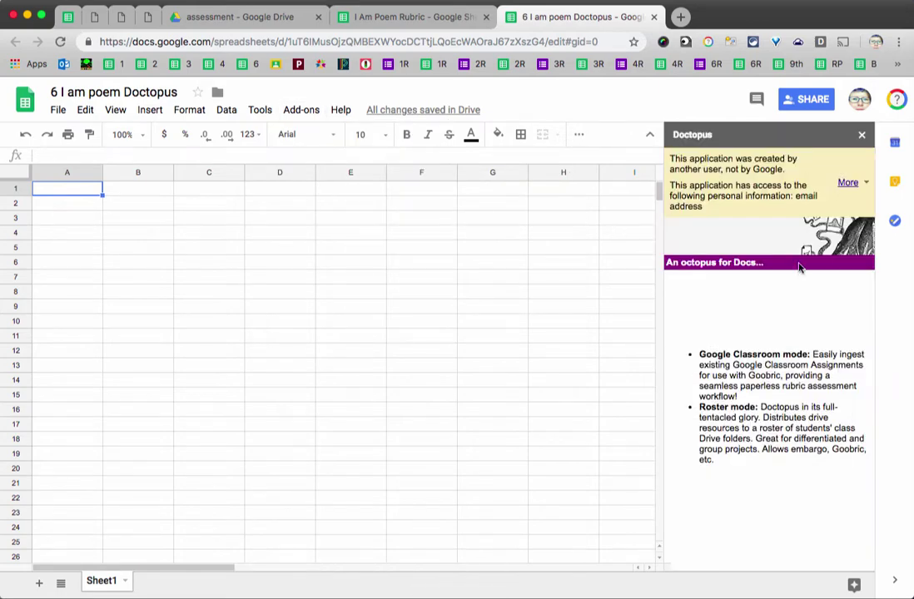
left_click(845, 184)
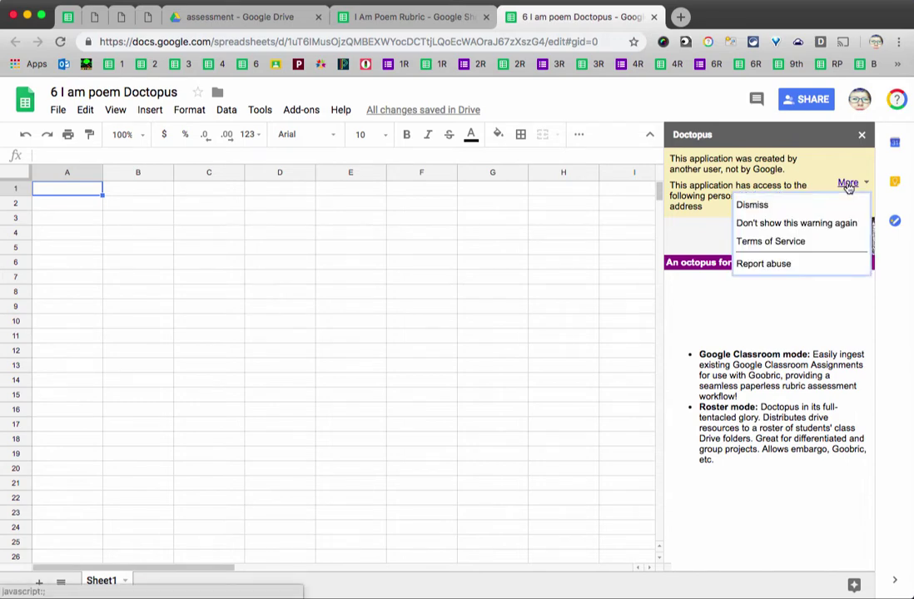
left_click(824, 225)
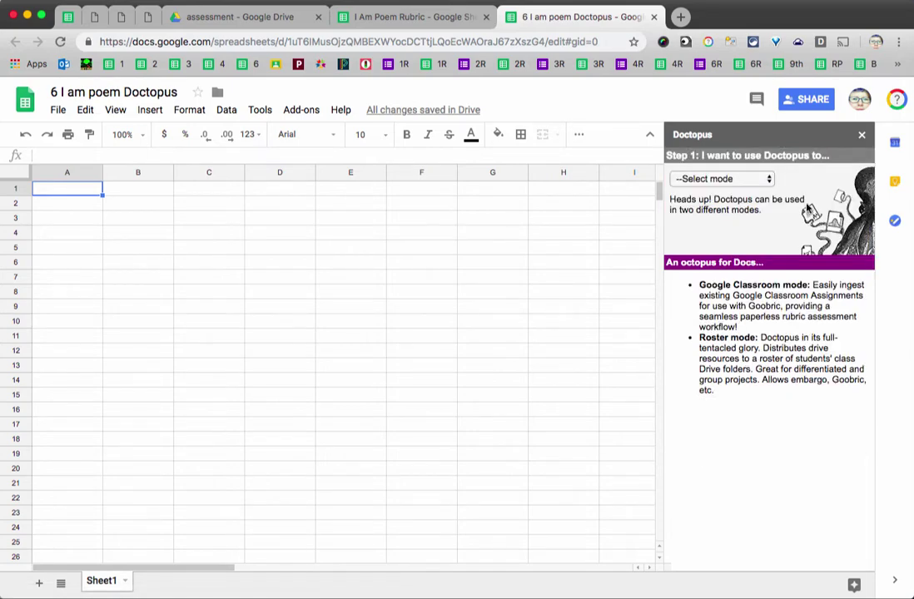
Step: Ingest the "I Am Poem" Google Classroom assignment from the 6th Period English class, without limiting it to turned-in files
left_click(747, 179)
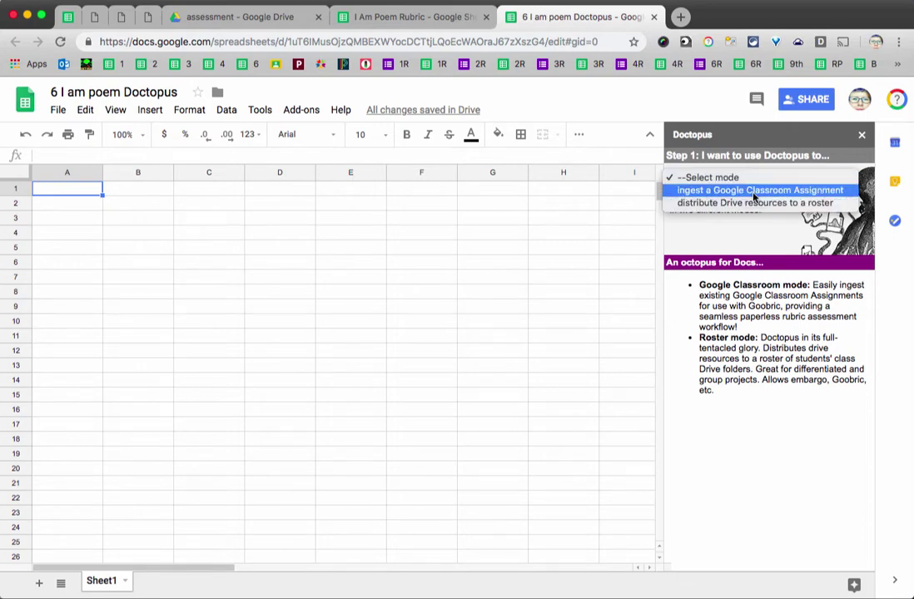
left_click(754, 190)
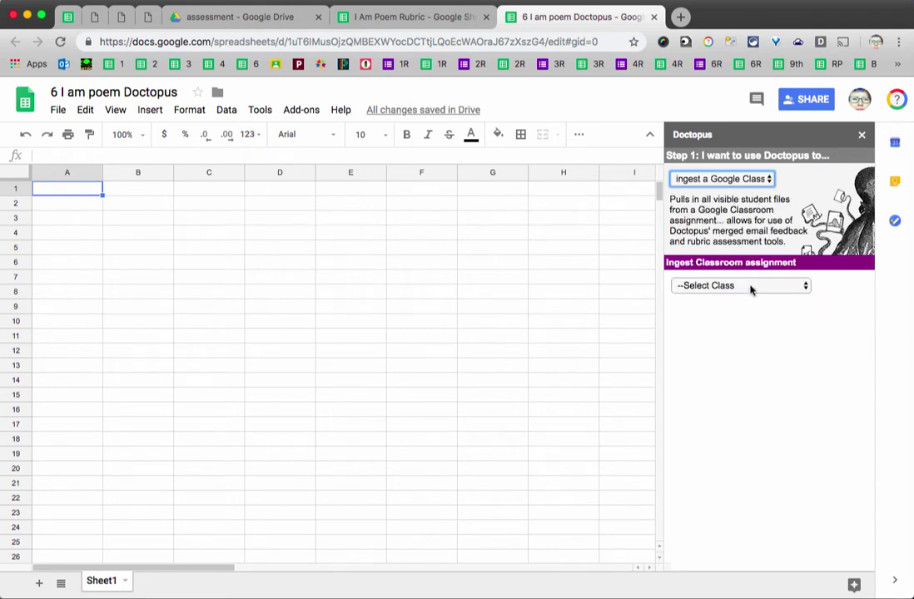
left_click(751, 287)
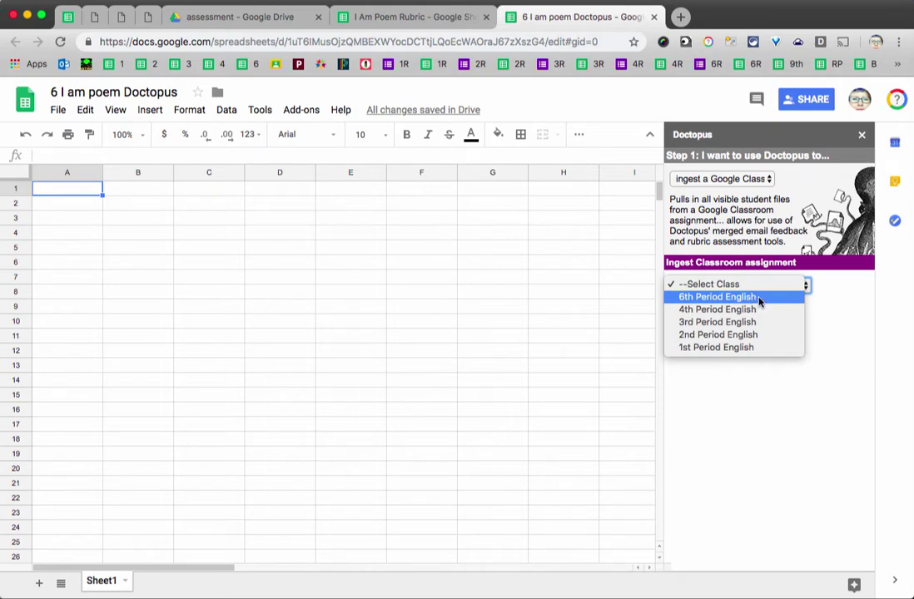
left_click(759, 298)
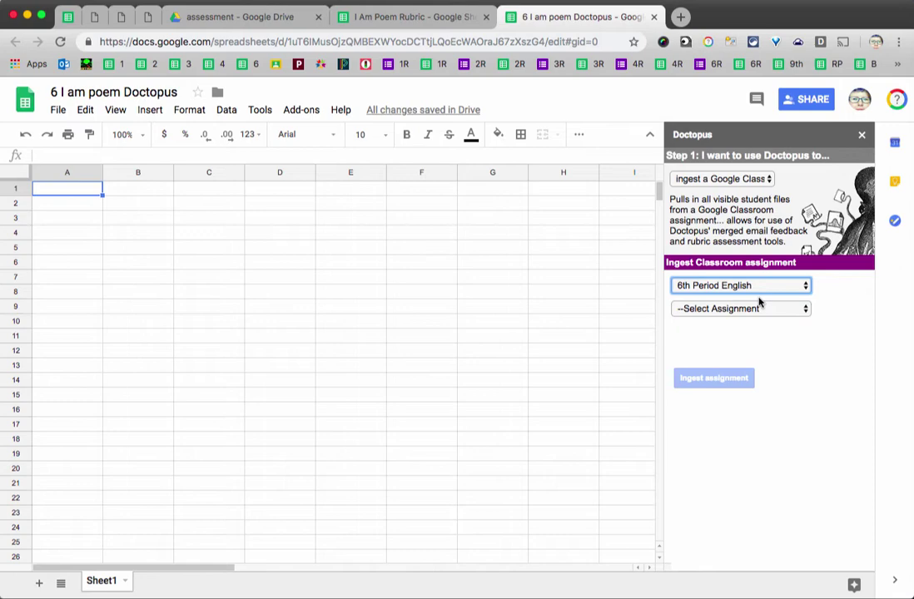
left_click(756, 309)
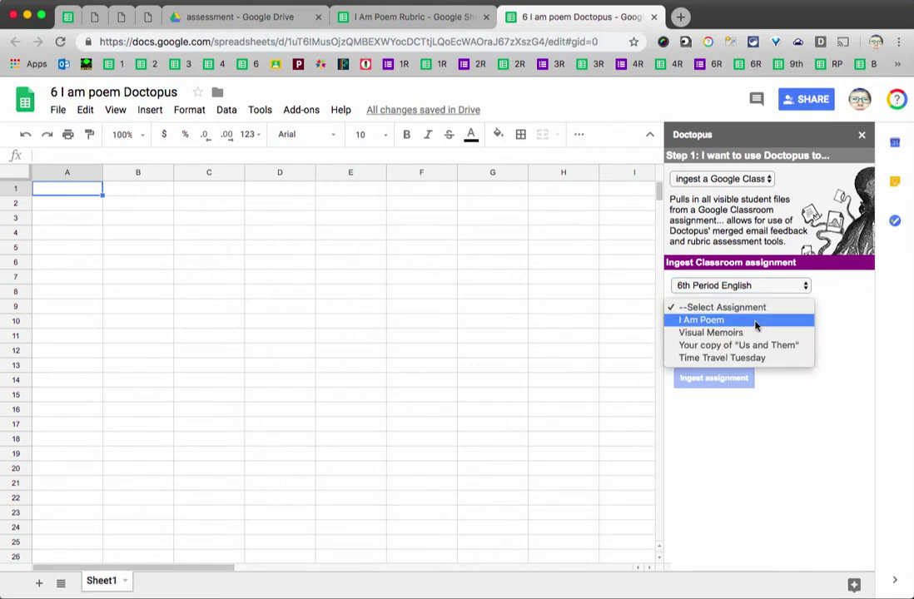
left_click(756, 322)
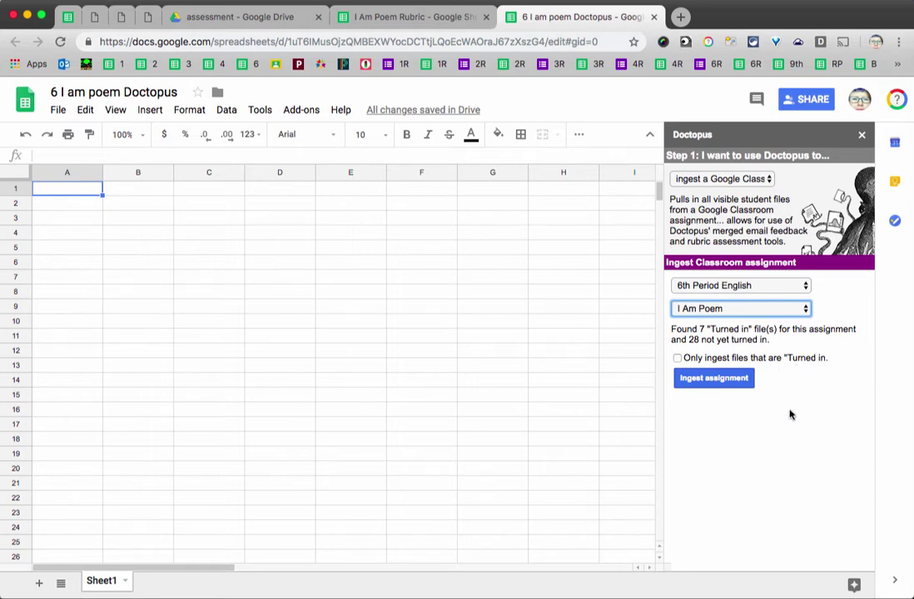
left_click(701, 382)
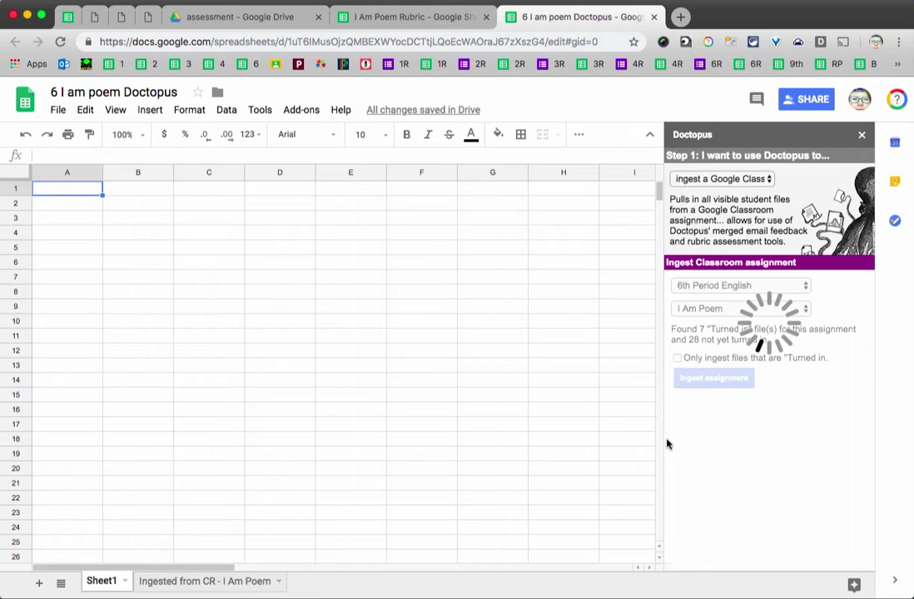
Step: Open the "Ingested from CR - I Am Poem" sheet and permanently hide the warning covering the assignment tools
left_click(209, 583)
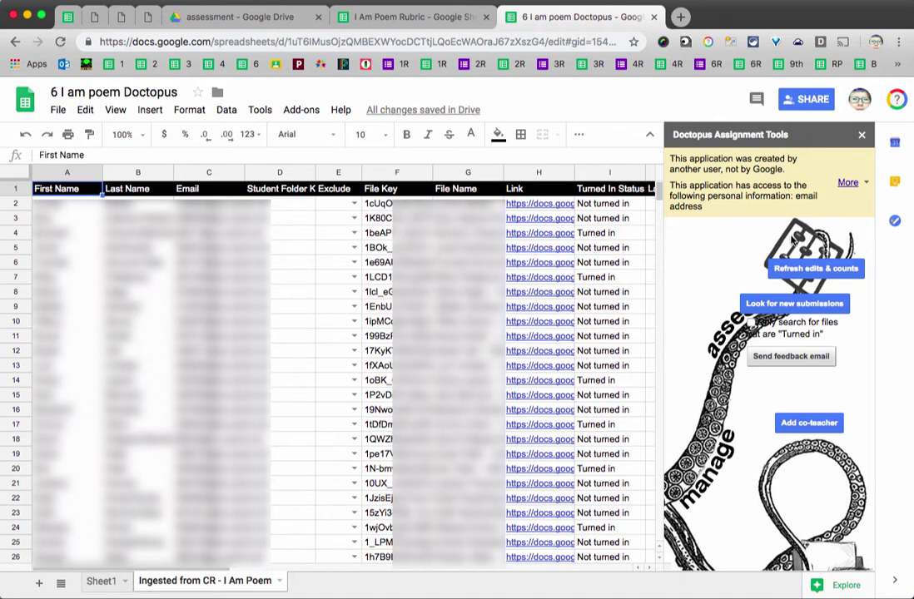
left_click(850, 184)
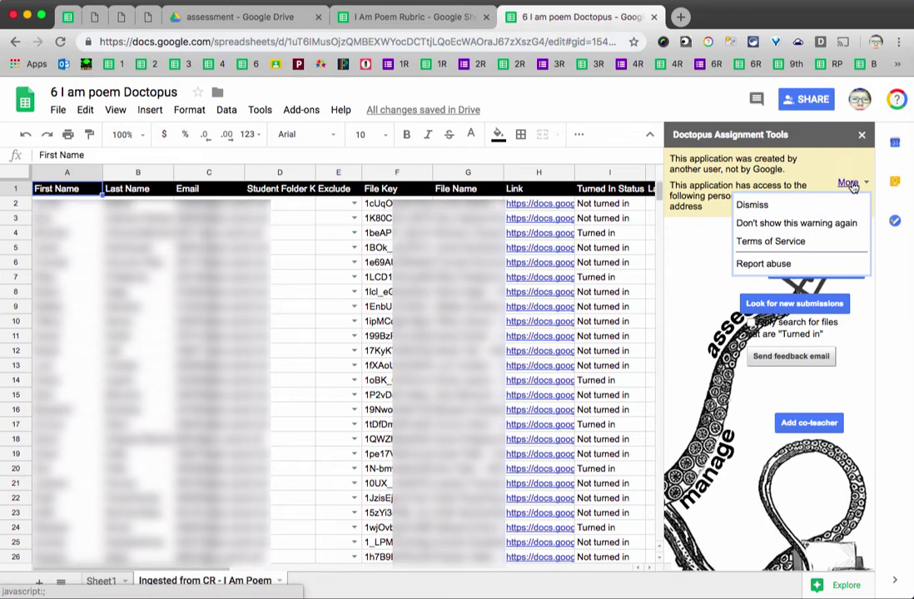
left_click(831, 224)
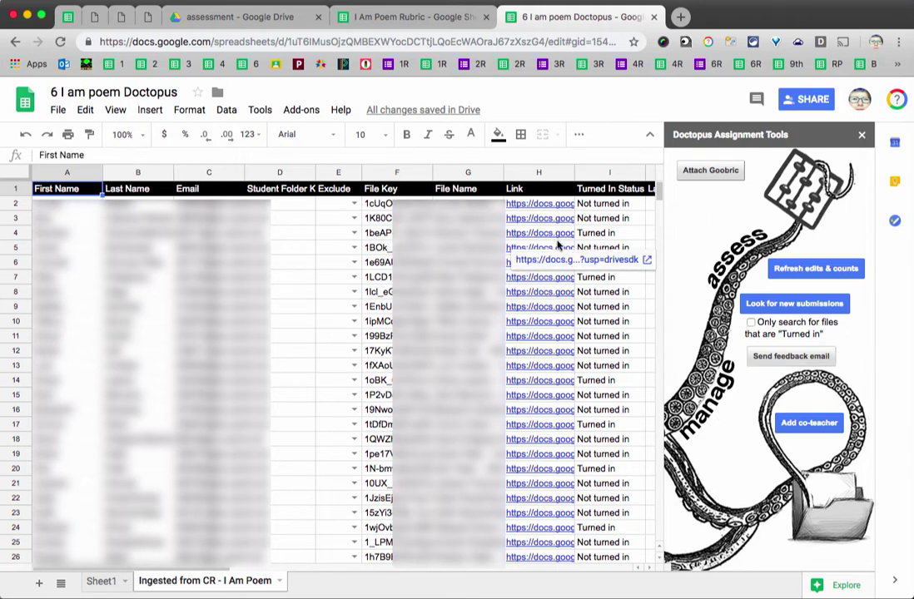
Step: Start attaching a Goobric and review the I Am Poem Rubric spreadsheet before returning to the rubric selection
left_click(710, 171)
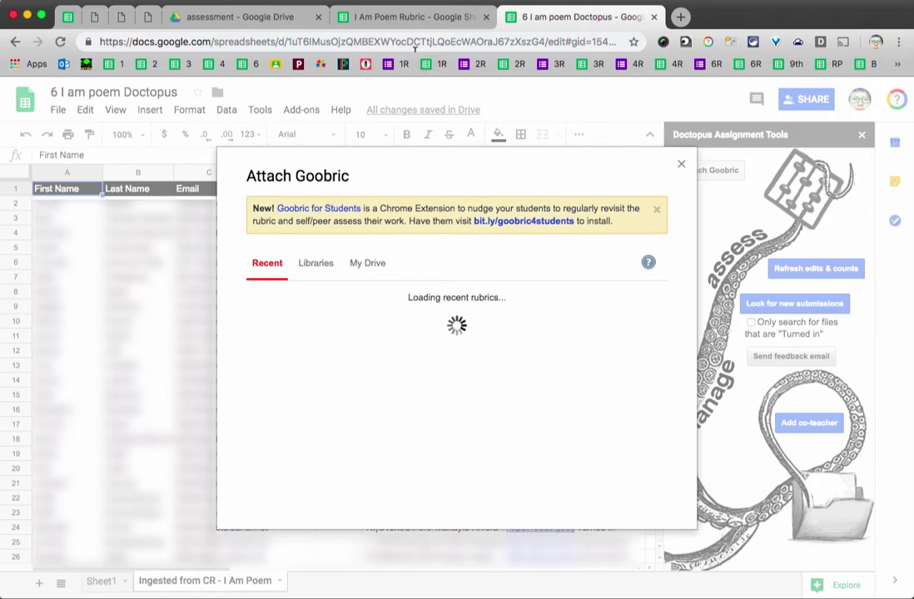
left_click(397, 19)
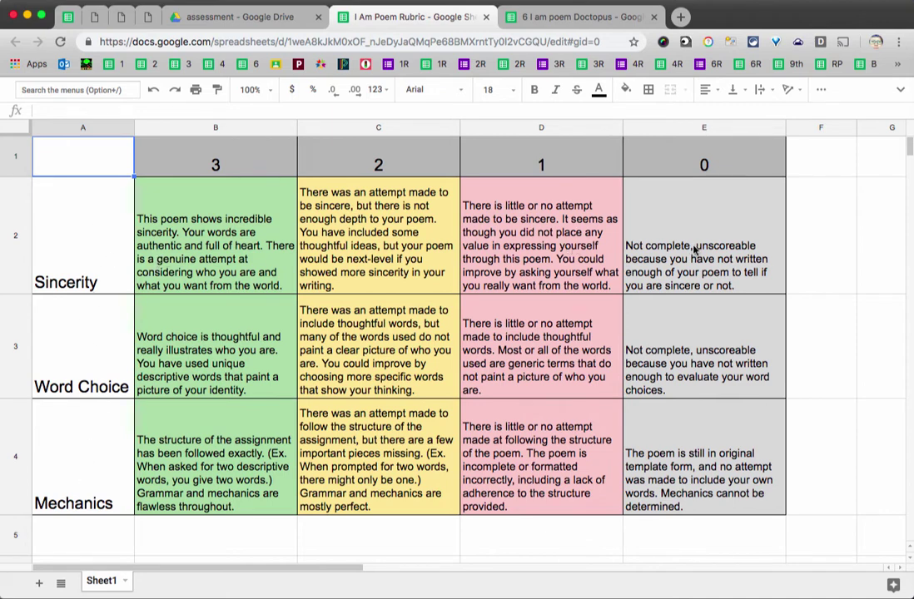
left_click(557, 19)
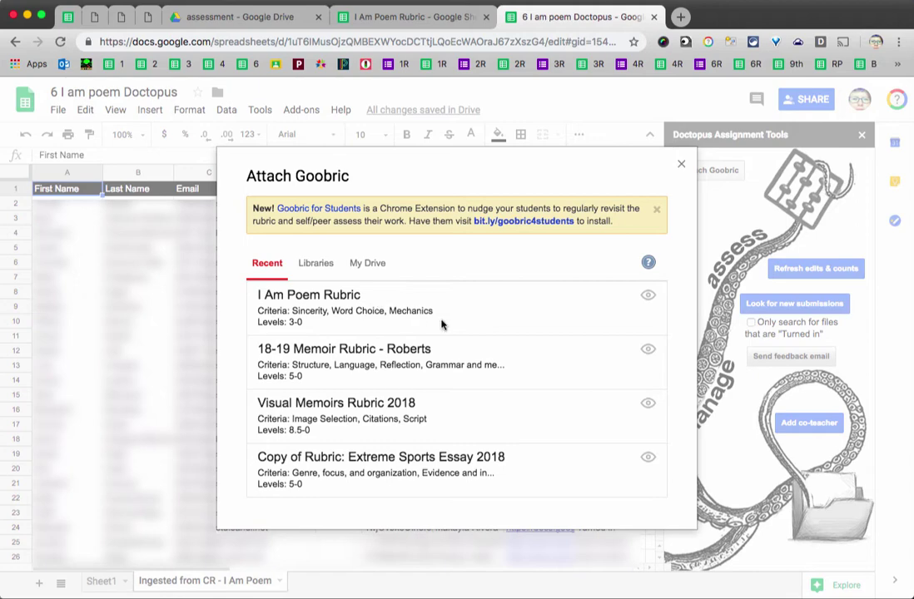
Step: Attach the recent I Am Poem Rubric with student email notification and rubric viewing by students turned off
left_click(371, 265)
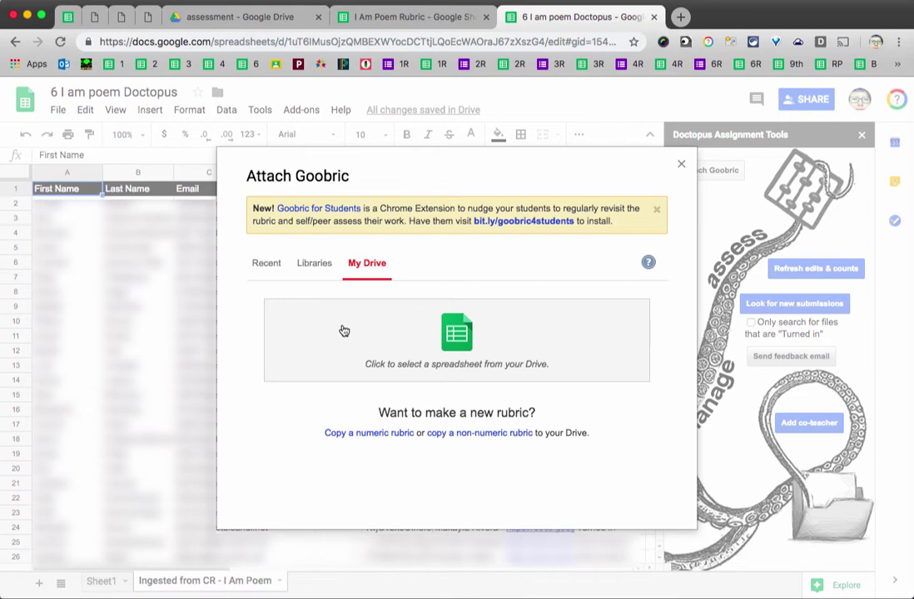
left_click(266, 264)
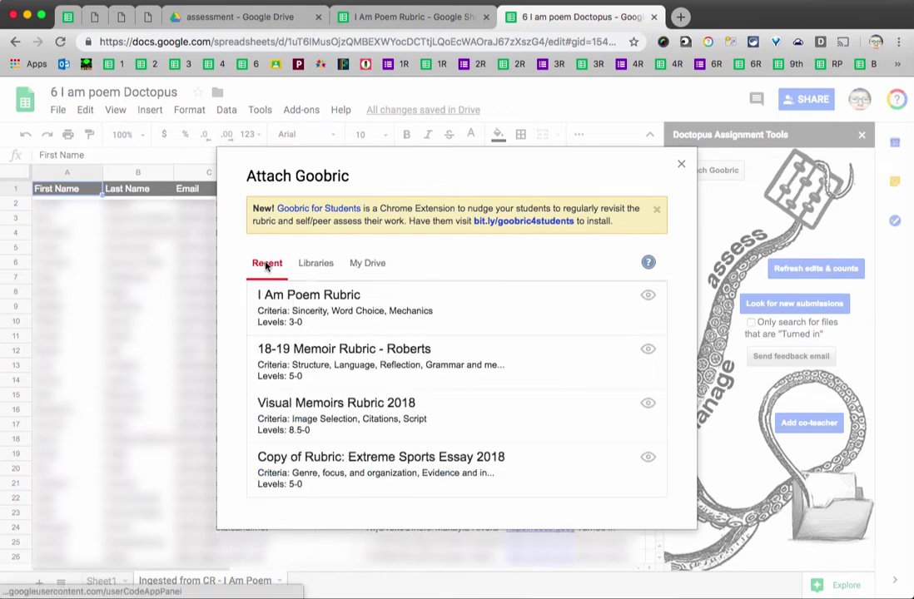
left_click(459, 316)
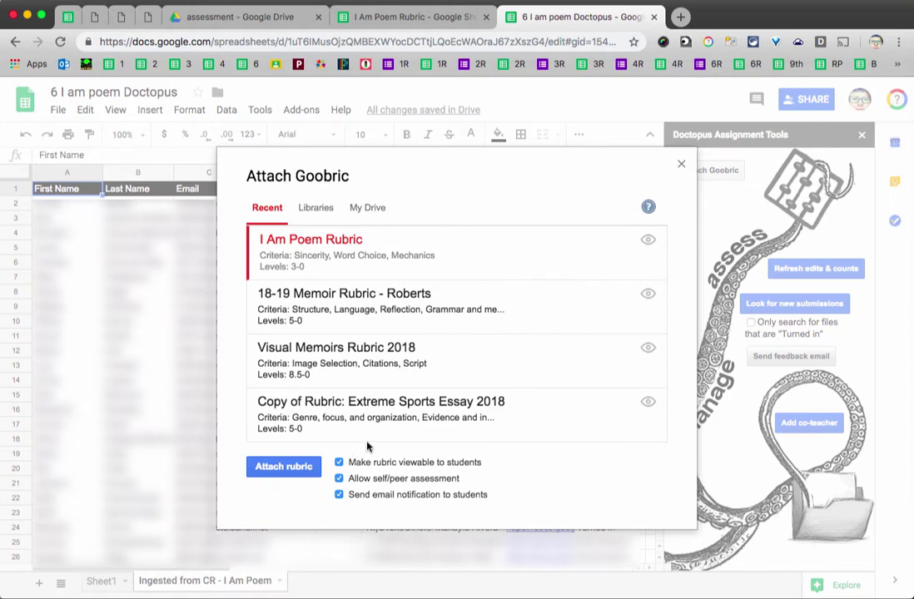
left_click(339, 495)
left_click(339, 462)
left_click(281, 468)
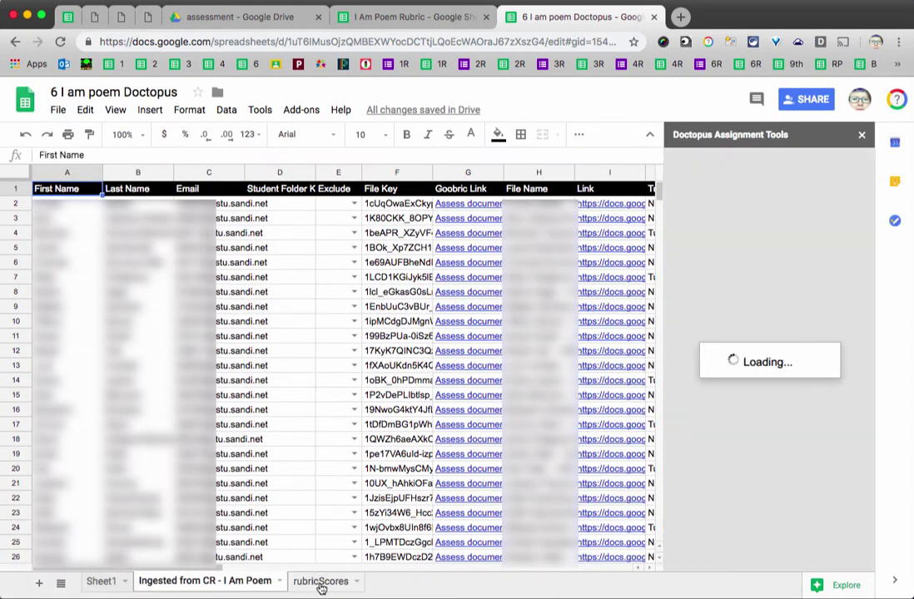
Step: Open the rubricScores sheet and permanently hide the Doctopus warning
left_click(322, 584)
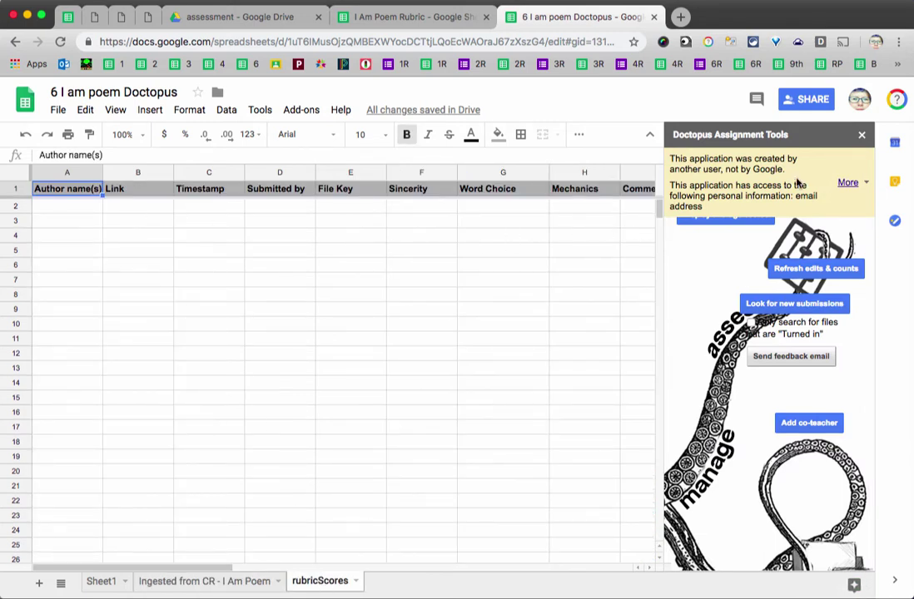
left_click(849, 183)
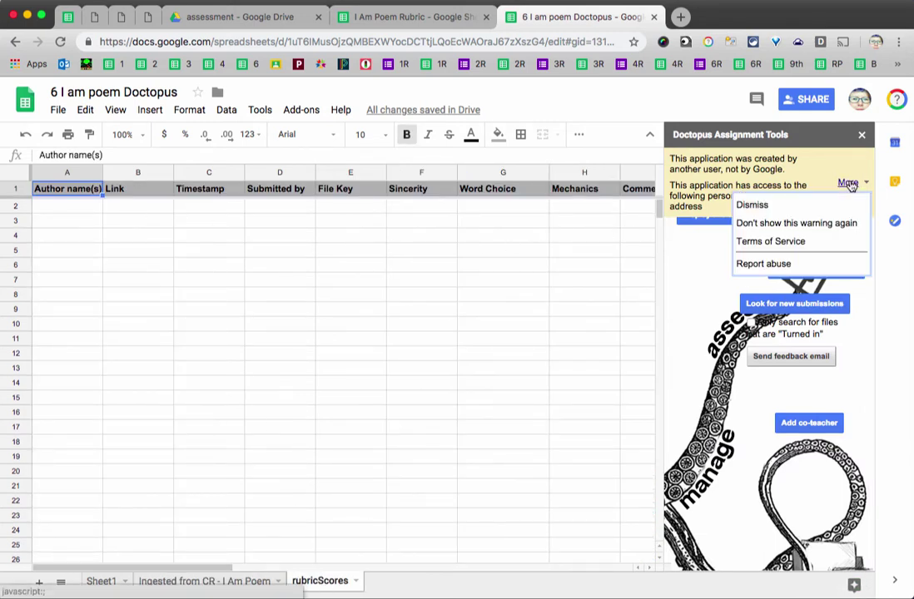
left_click(830, 225)
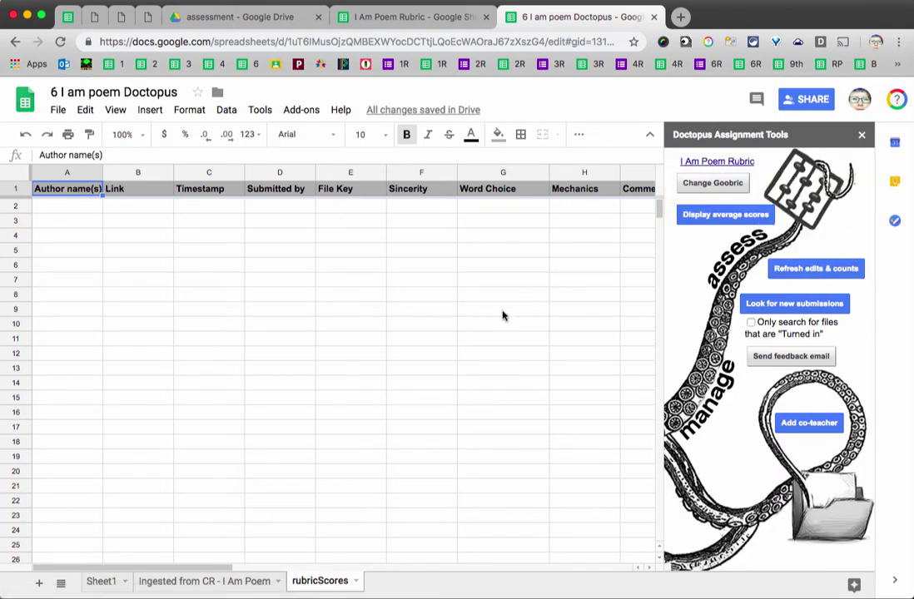
Step: Review the rubricScores column headings and the spreadsheet functions available for calculating scores
scroll(503, 316, "right", 2)
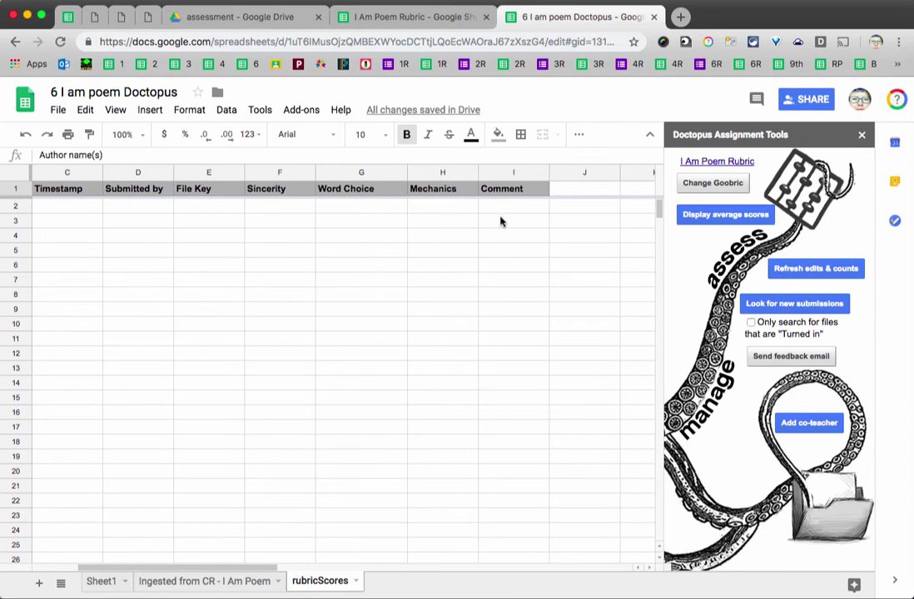
scroll(325, 294, "left", 2)
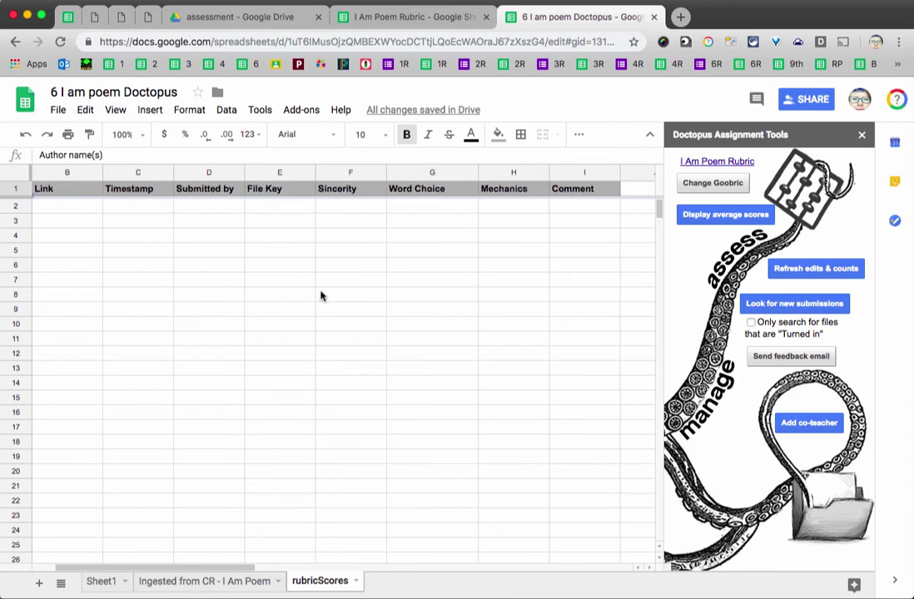
left_click(580, 136)
left_click(572, 159)
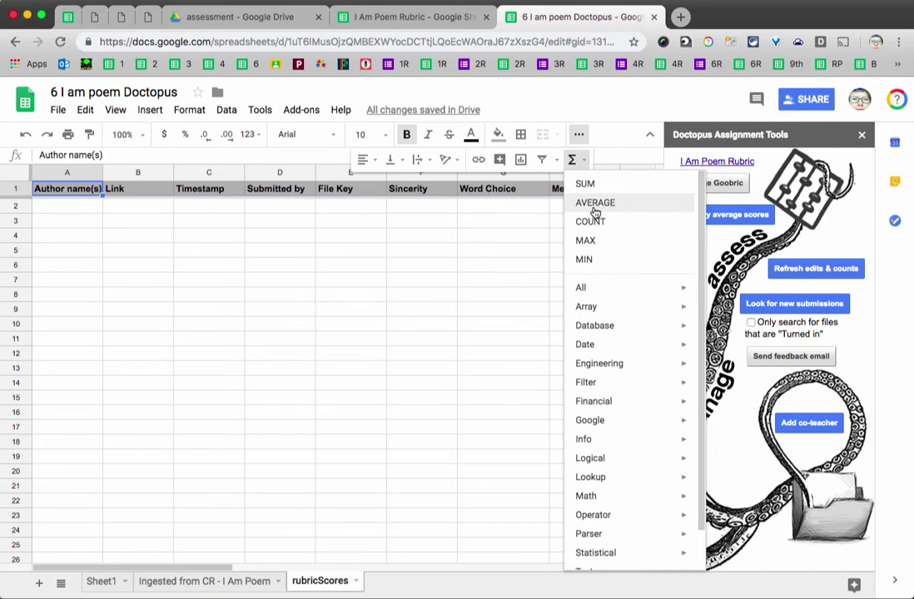
left_click(519, 115)
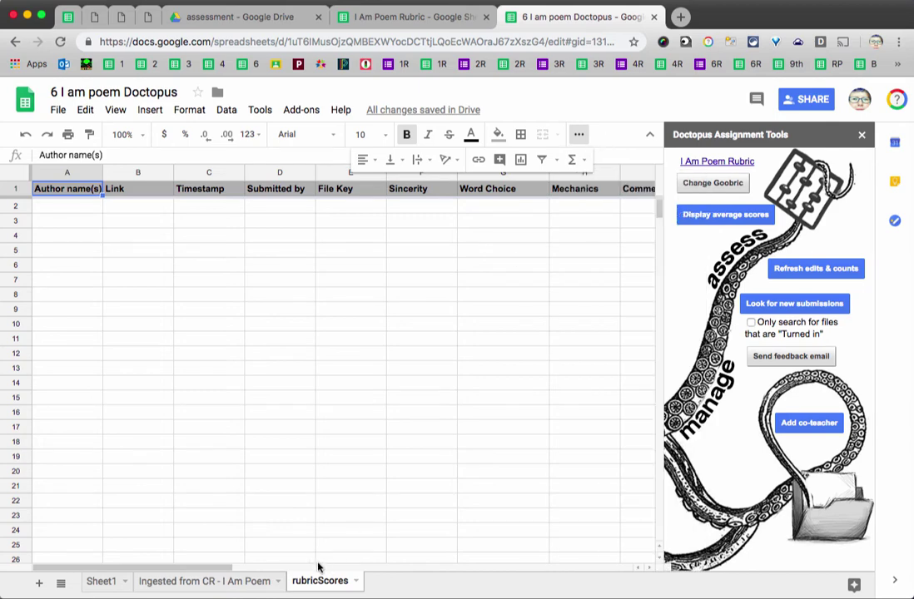
Step: Open a student's poem for assessment from the ingested sheet and look through the Word Choice and Mechanics criteria
left_click(210, 583)
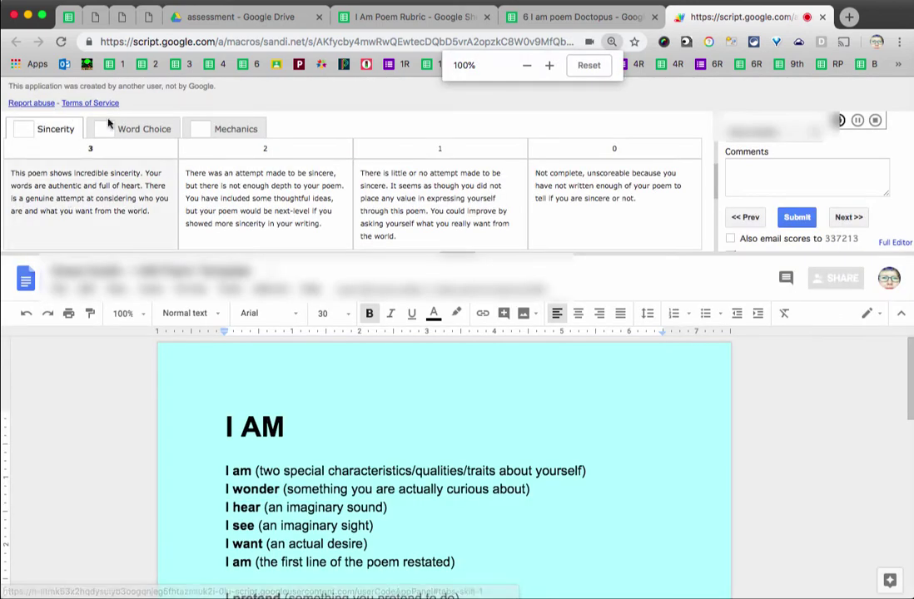
left_click(133, 129)
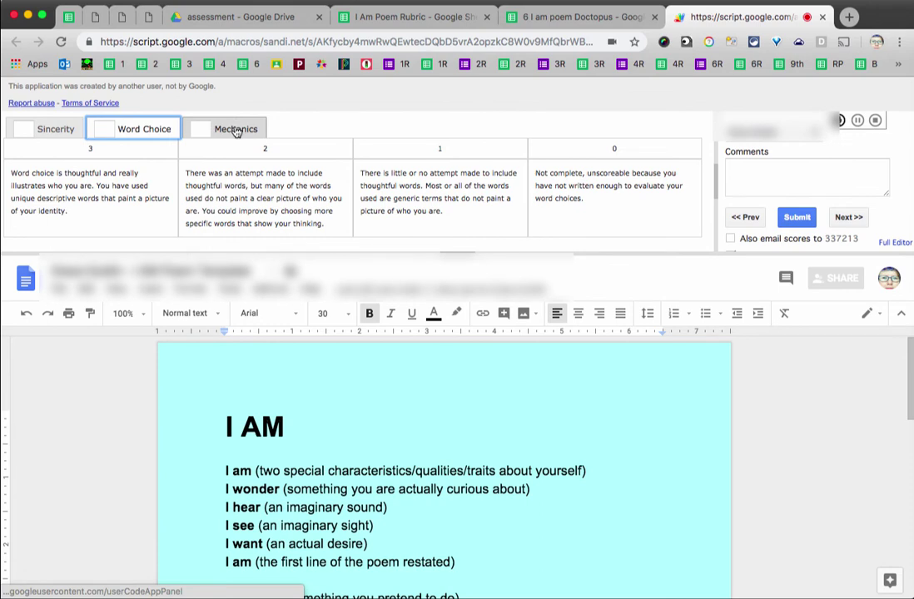
left_click(235, 126)
left_click(125, 129)
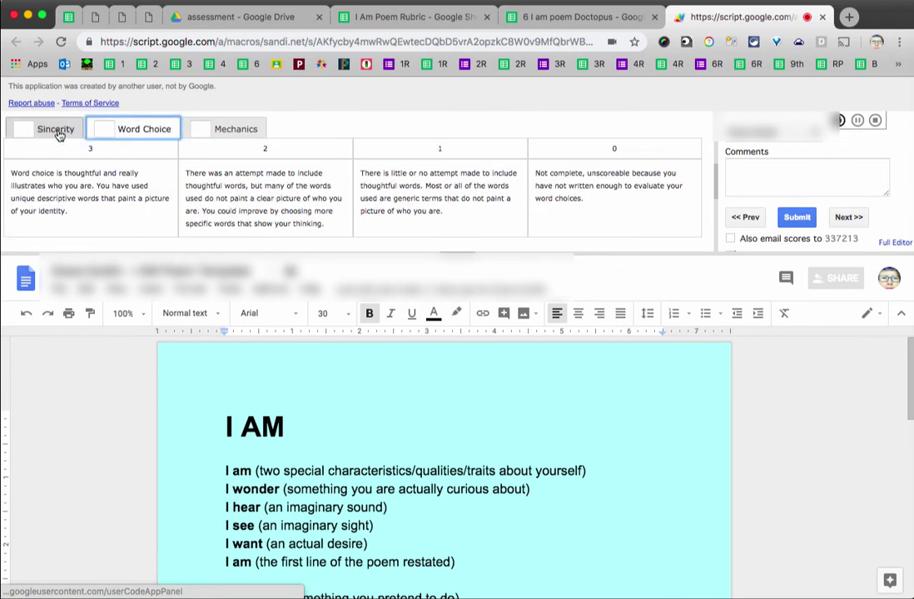
Step: Score the student's poem 3 for Sincerity, 2 for Word Choice and 2 for Mechanics
left_click(61, 131)
left_click(105, 209)
left_click(137, 129)
left_click(232, 173)
left_click(239, 131)
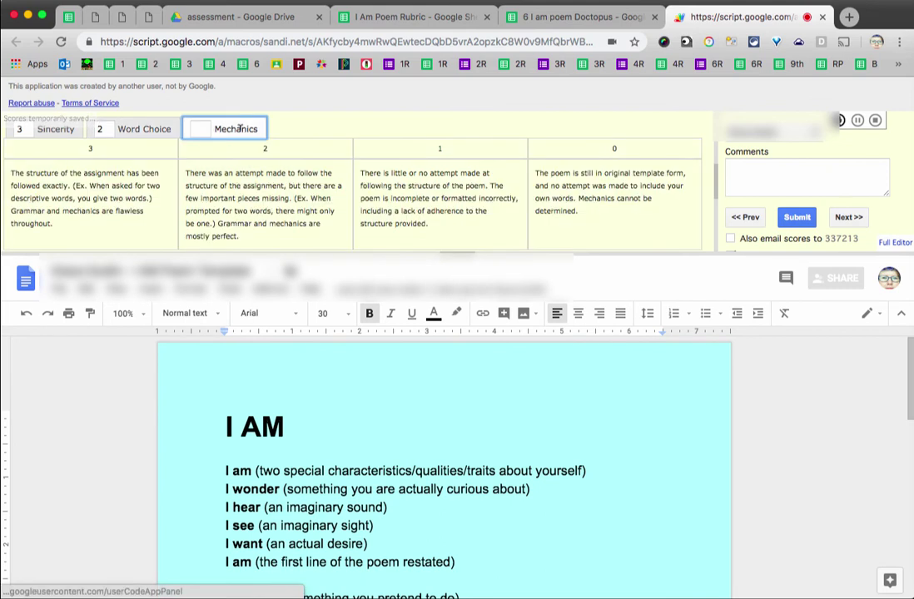
left_click(251, 205)
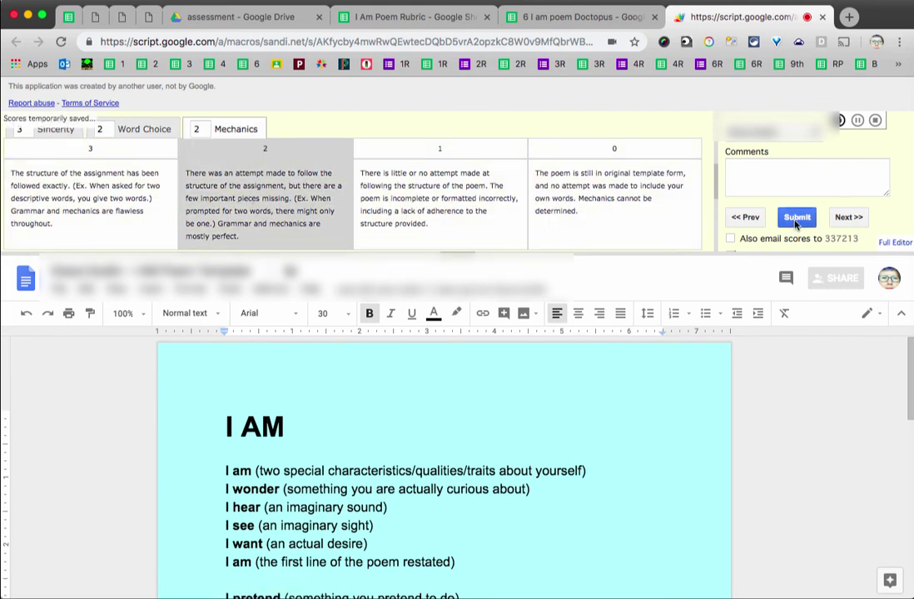
Step: Clear the student's scores for Mechanics, Word Choice and Sincerity without submitting the assessment
scroll(830, 180, "down", 1)
scroll(831, 180, "down", 1)
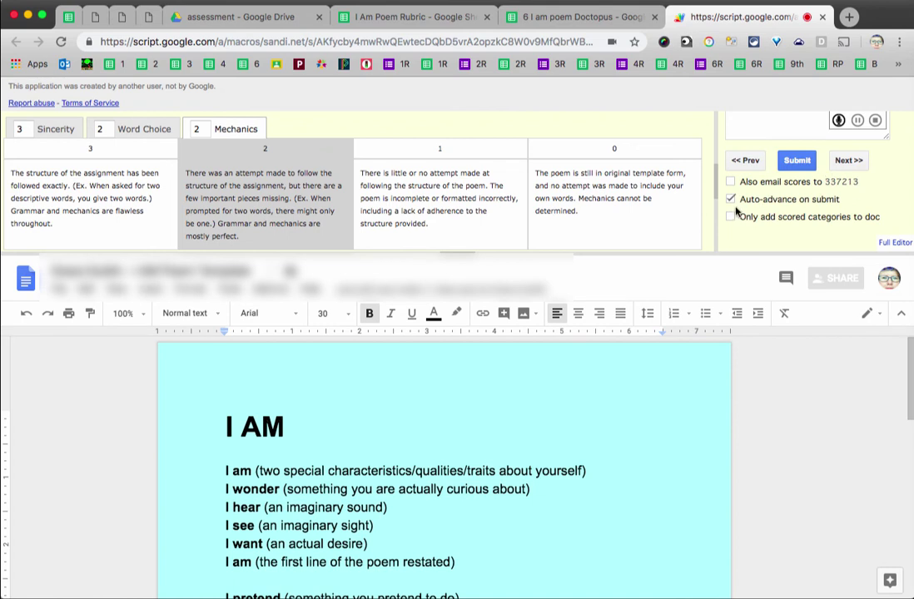
scroll(803, 208, "up", 2)
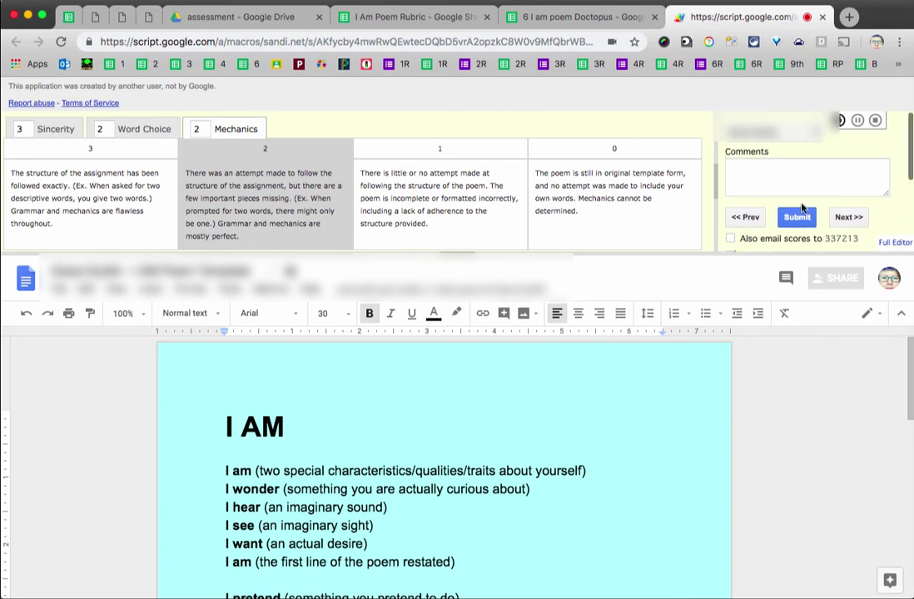
double_click(200, 129)
key("BackSpace")
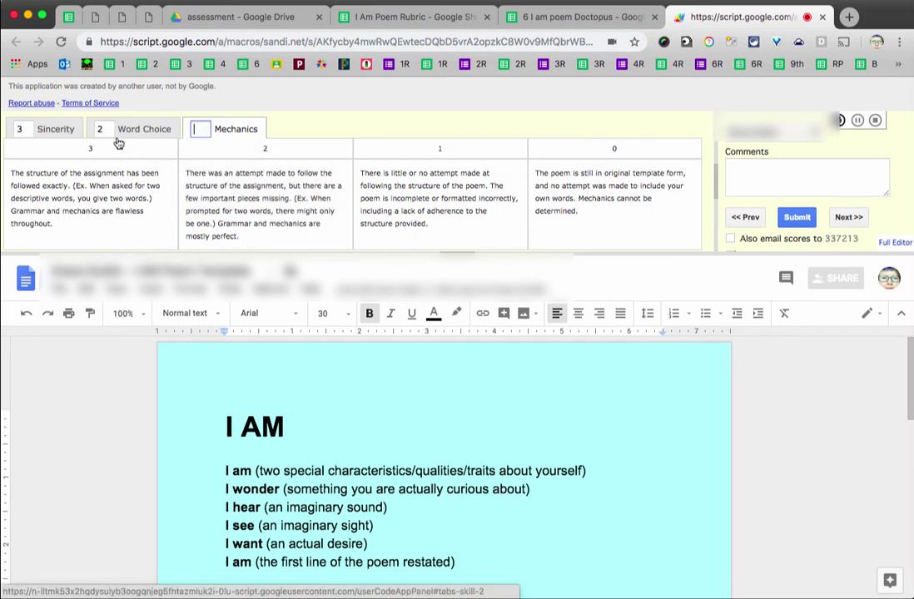
double_click(99, 129)
key("BackSpace")
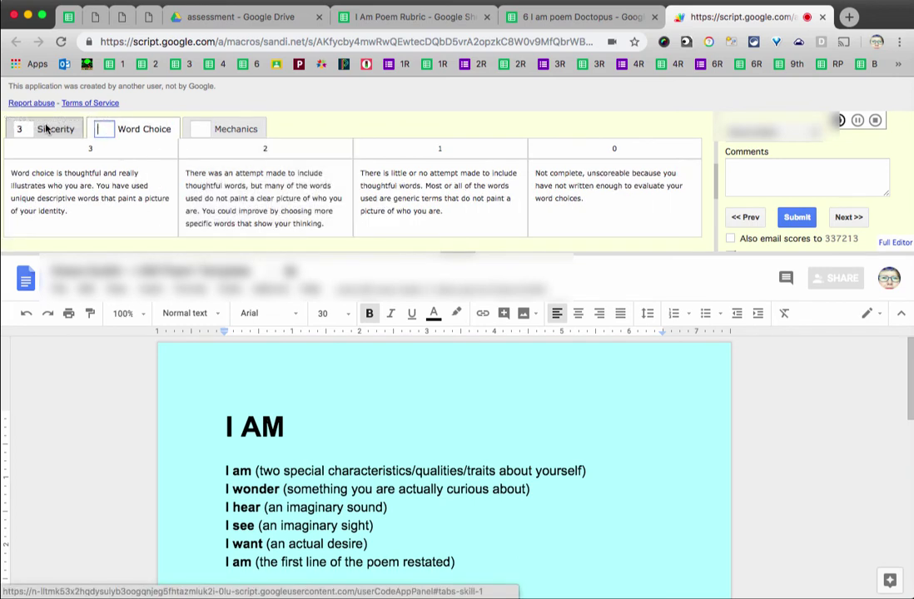
double_click(19, 129)
key("BackSpace")
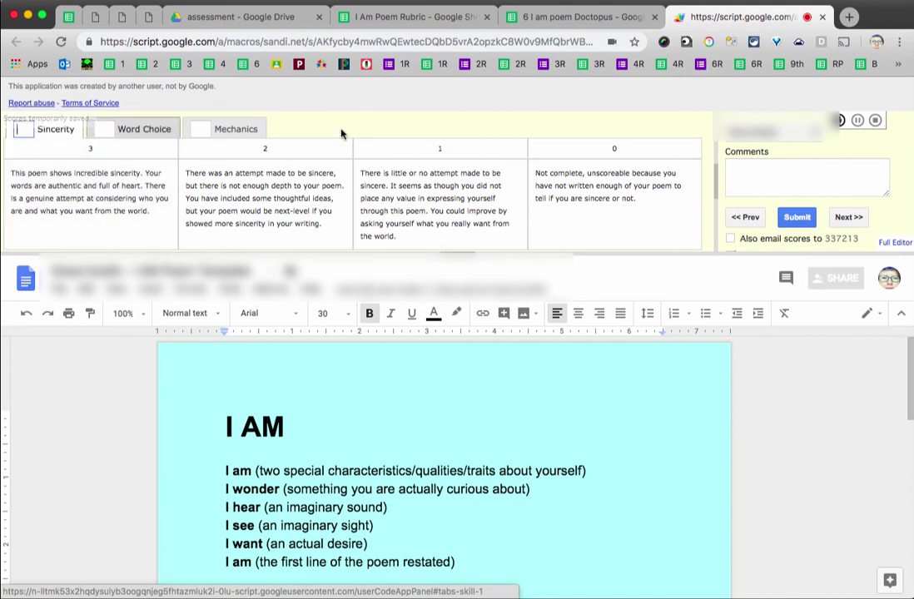
Step: Advance to the next student's poem and look through the student list, keeping that student selected
left_click(848, 219)
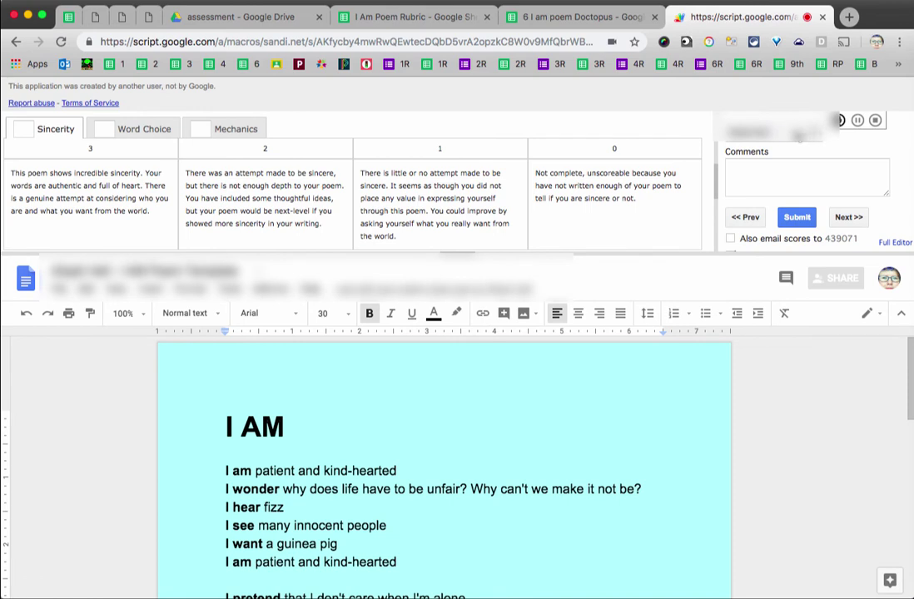
left_click(797, 135)
left_click(798, 132)
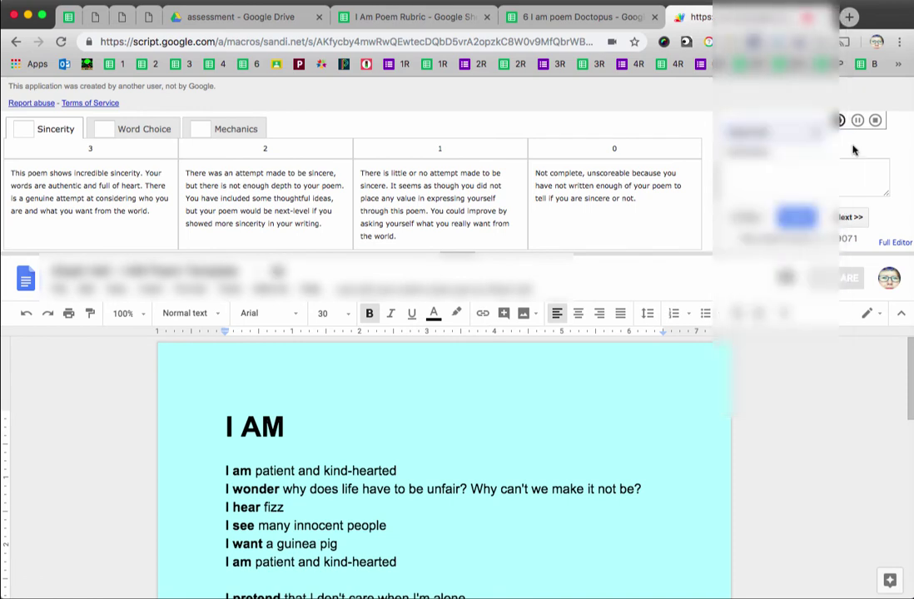
left_click(849, 143)
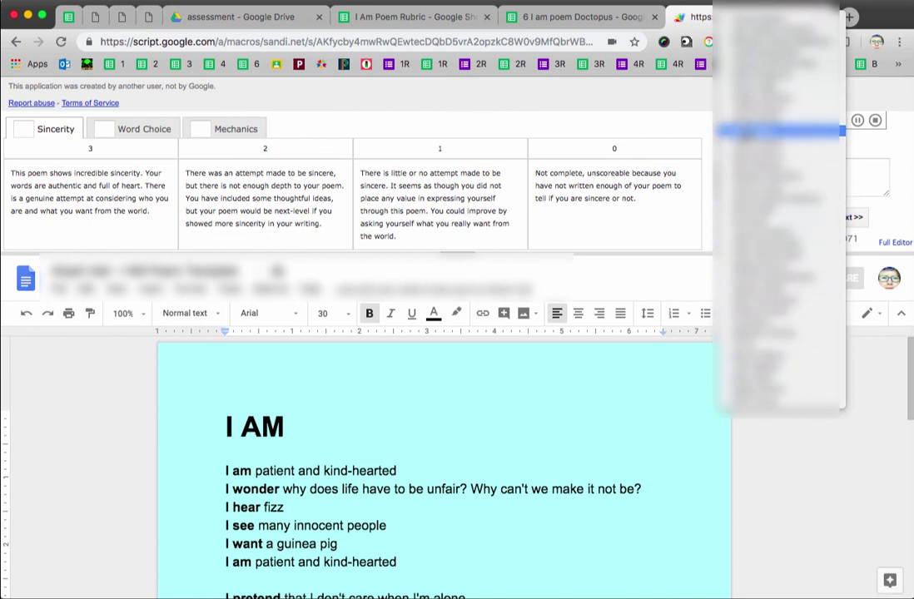
left_click(778, 131)
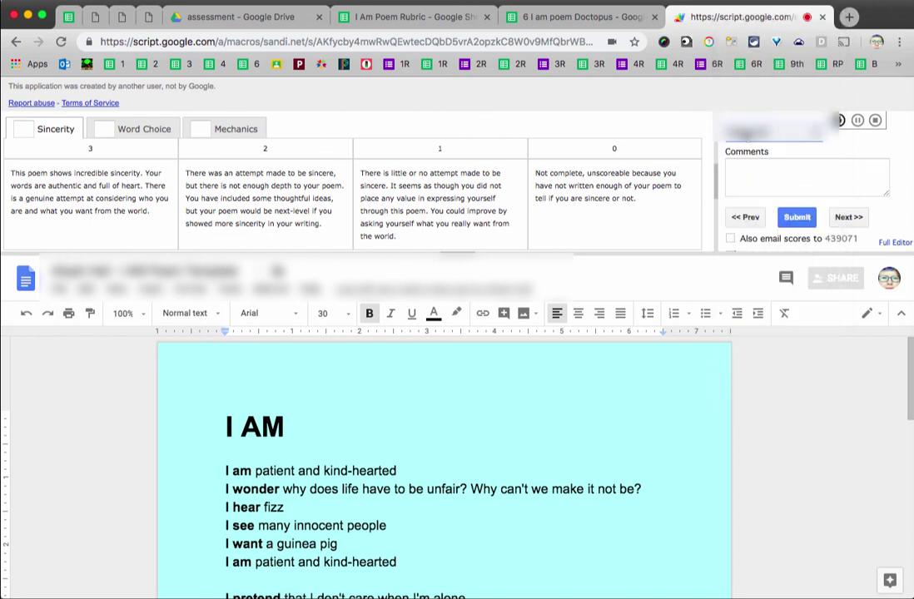